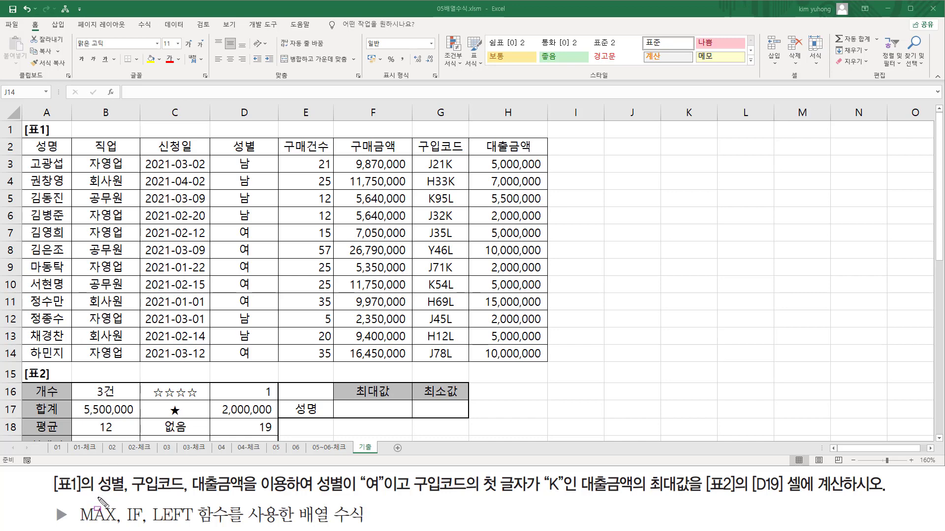
Study the task text and the 성별, 구입코드 and 대출금액 columns of [표1] that the array formula needs.
{"action": "left_click_drag", "start_coordinate": [98, 505], "coordinate": [246, 506]}
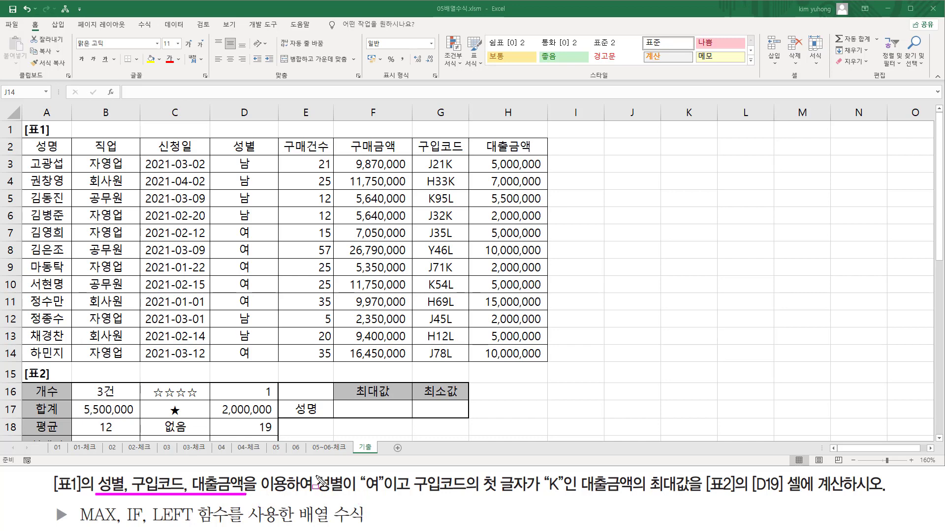
{"action": "mouse_move", "coordinate": [314, 471]}
{"action": "left_mouse_down"}
{"action": "mouse_move", "coordinate": [317, 494]}
{"action": "mouse_move", "coordinate": [382, 495]}
{"action": "left_mouse_up"}
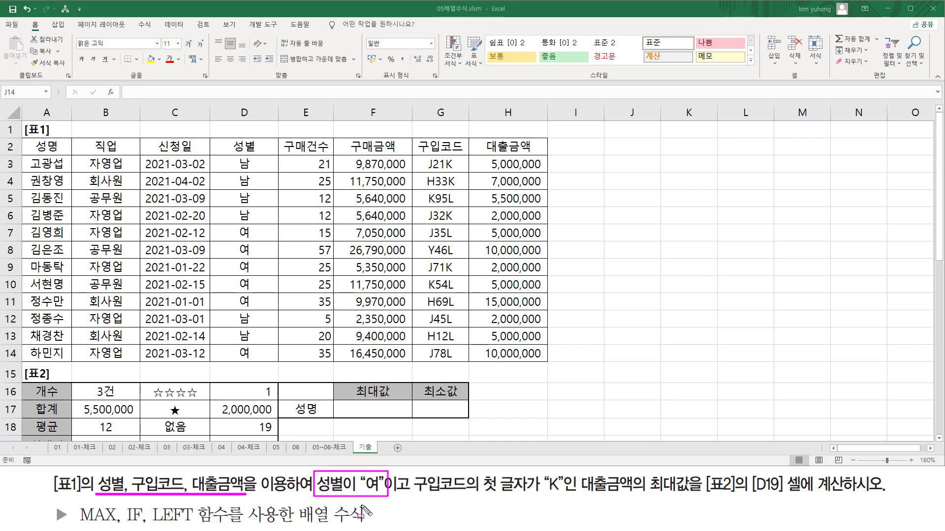
{"action": "mouse_move", "coordinate": [233, 156]}
{"action": "left_mouse_down"}
{"action": "mouse_move", "coordinate": [231, 209]}
{"action": "mouse_move", "coordinate": [265, 364]}
{"action": "left_mouse_up"}
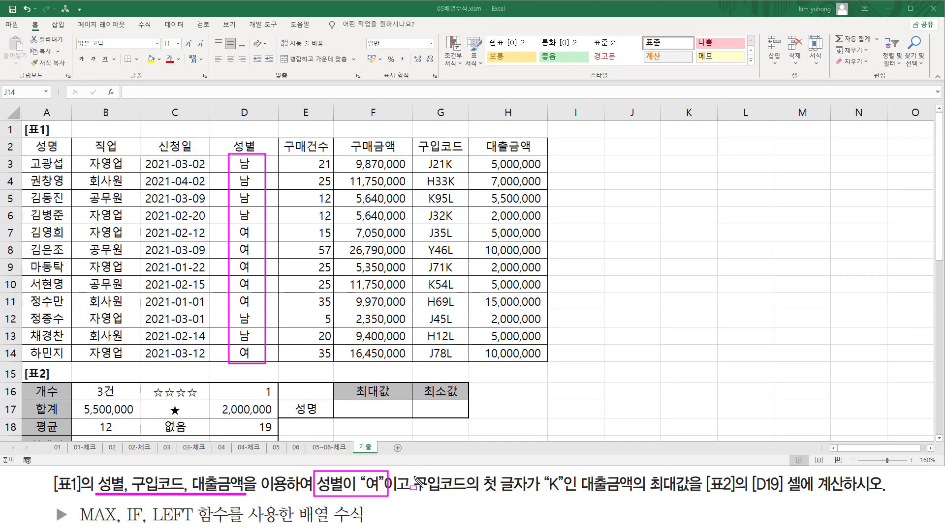
{"action": "mouse_move", "coordinate": [416, 476]}
{"action": "left_mouse_down"}
{"action": "mouse_move", "coordinate": [413, 485]}
{"action": "mouse_move", "coordinate": [452, 496]}
{"action": "mouse_move", "coordinate": [574, 502]}
{"action": "left_mouse_up"}
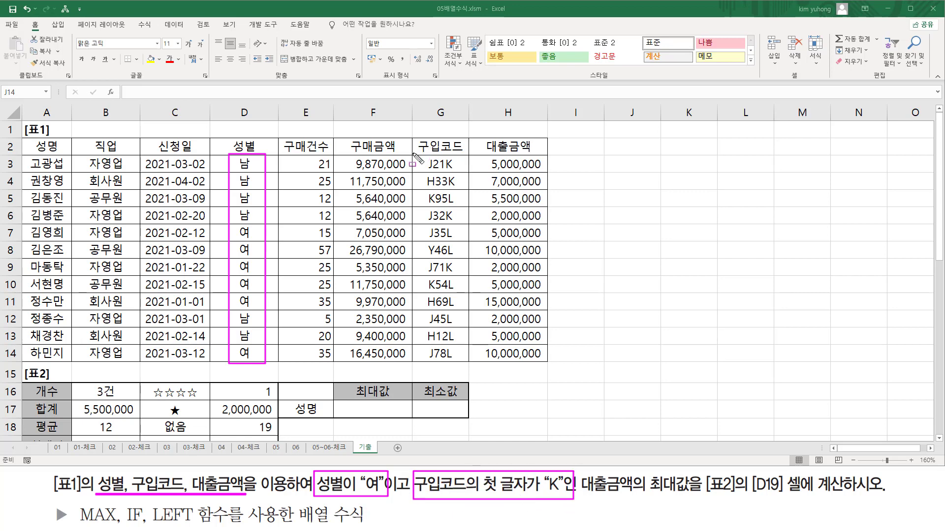
{"action": "left_click_drag", "start_coordinate": [414, 155], "coordinate": [465, 367]}
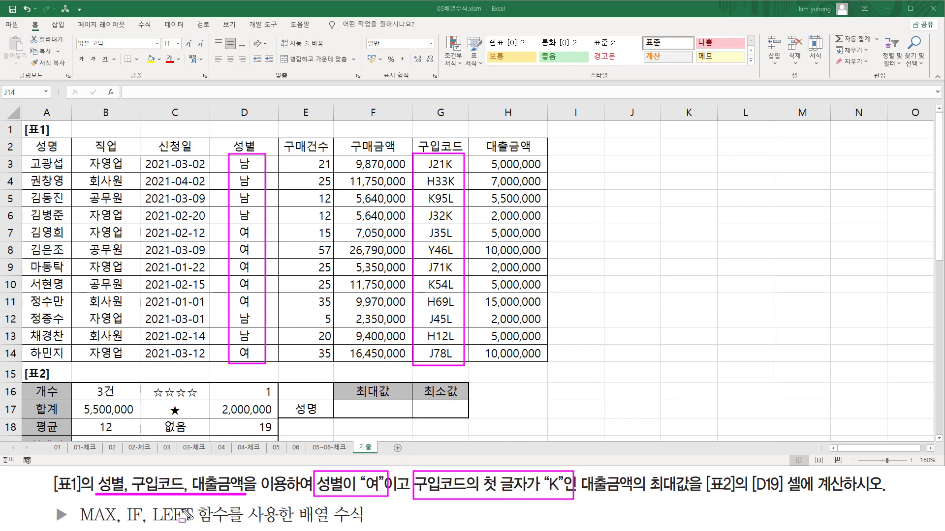
{"action": "left_click_drag", "start_coordinate": [154, 524], "coordinate": [193, 524]}
{"action": "left_click_drag", "start_coordinate": [582, 503], "coordinate": [639, 503]}
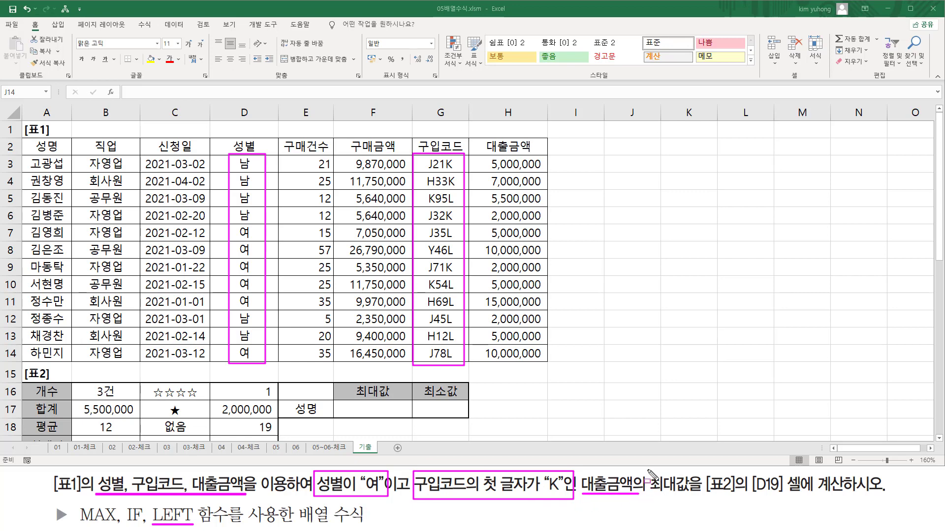
{"action": "left_click_drag", "start_coordinate": [649, 471], "coordinate": [691, 500]}
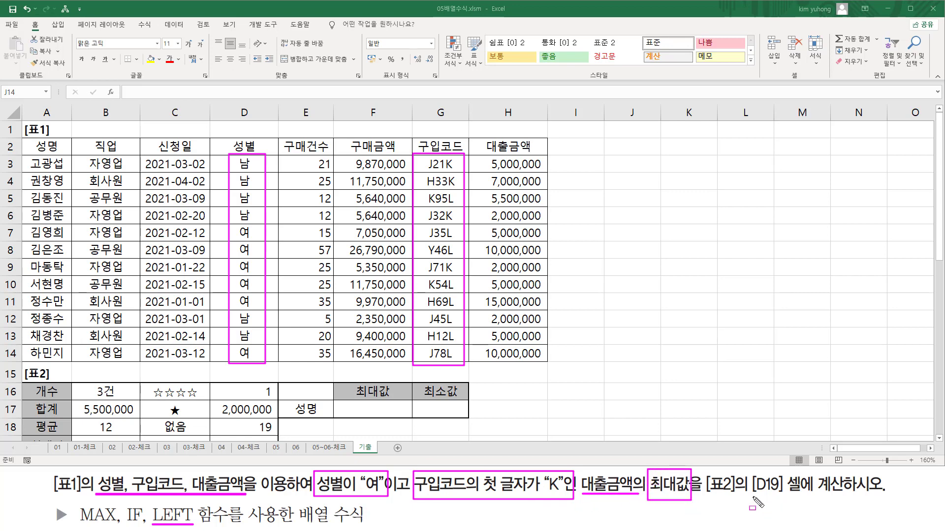
{"action": "left_click_drag", "start_coordinate": [749, 503], "coordinate": [799, 504]}
{"action": "left_click_drag", "start_coordinate": [485, 156], "coordinate": [546, 364]}
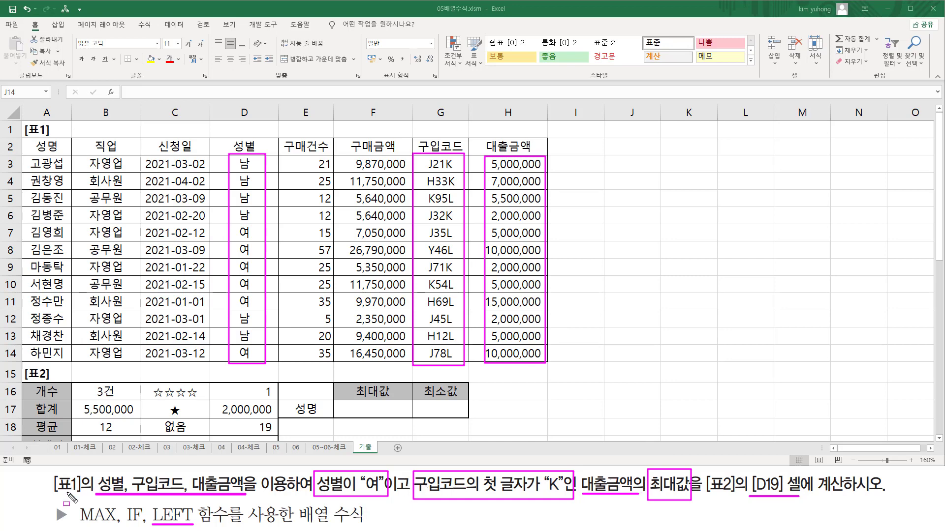
{"action": "mouse_move", "coordinate": [78, 500]}
{"action": "left_mouse_down"}
{"action": "mouse_move", "coordinate": [88, 528]}
{"action": "mouse_move", "coordinate": [145, 528]}
{"action": "left_mouse_up"}
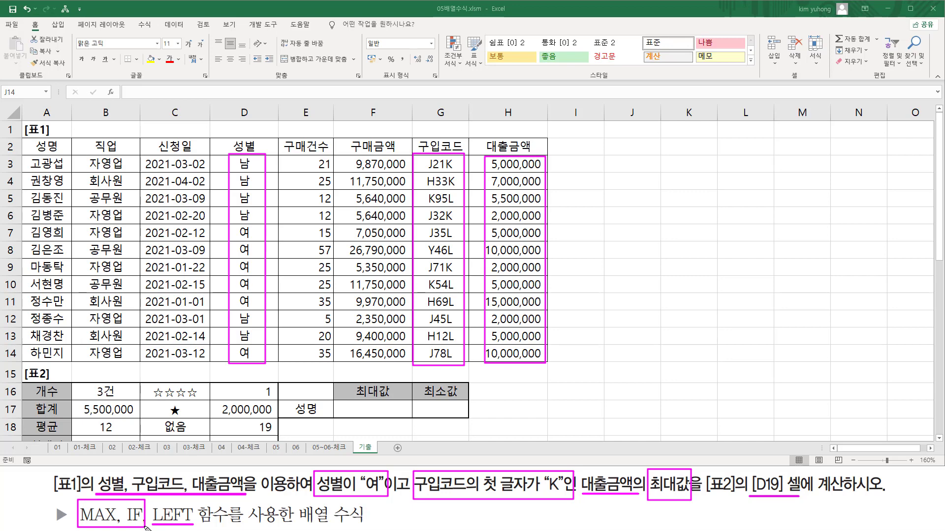
{"action": "key", "text": "Escape"}
Start a formula in cell D19 with the MAX function and an IF function nested inside it.
{"action": "scroll", "coordinate": [239, 295], "scroll_direction": "down", "scroll_amount": 2}
{"action": "left_click", "coordinate": [239, 326]}
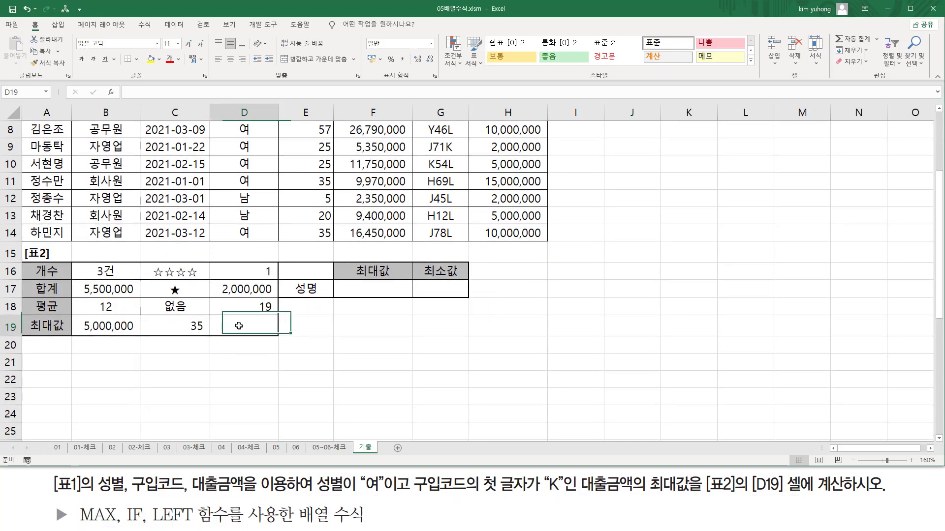
{"action": "type", "text": "="}
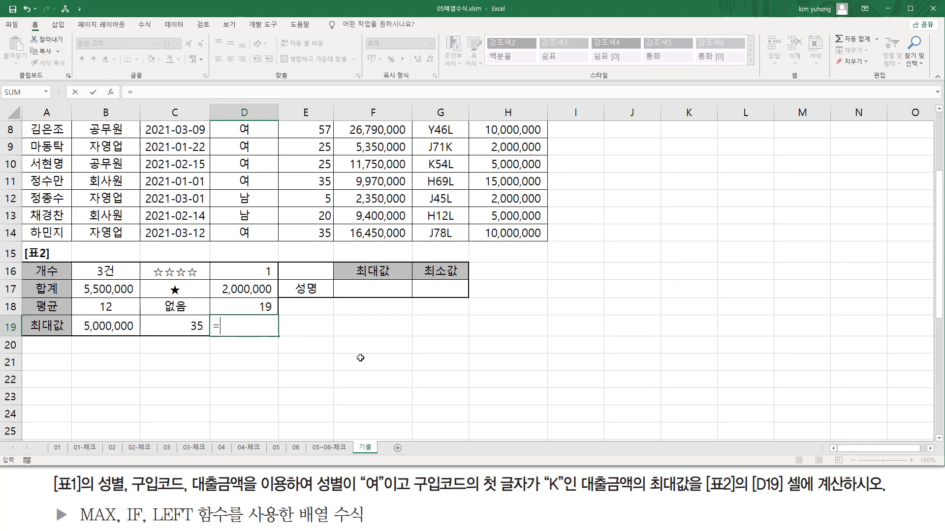
{"action": "type", "text": "max"}
{"action": "key", "text": "Tab"}
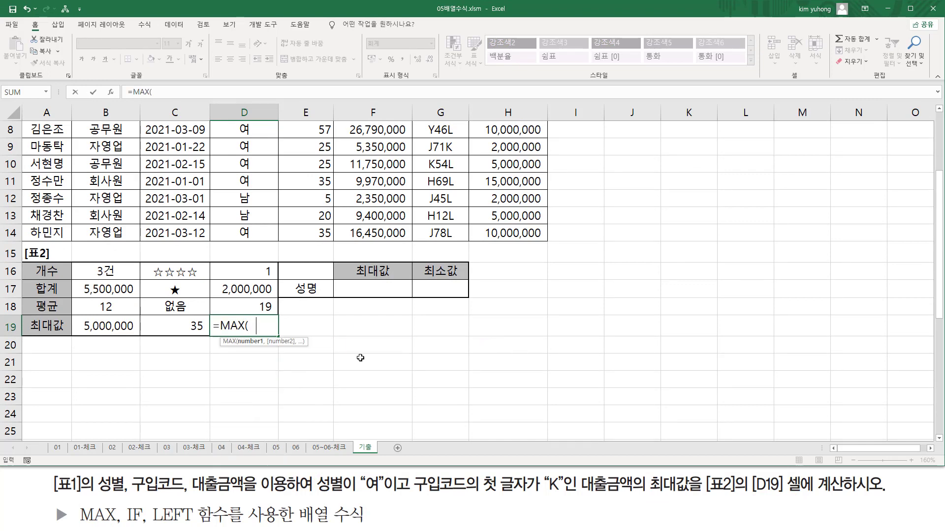
{"action": "type", "text": "if"}
{"action": "key", "text": "Tab"}
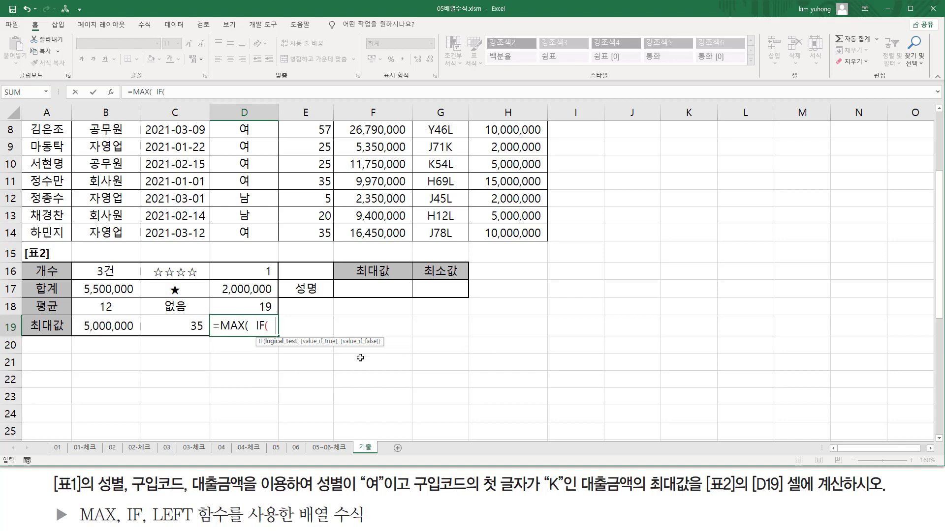
Write the IF test's first condition as (D3:D14="여") and multiply it by an opening parenthesis for a second condition.
{"action": "type", "text": "("}
{"action": "scroll", "coordinate": [215, 352], "scroll_direction": "up", "scroll_amount": 3}
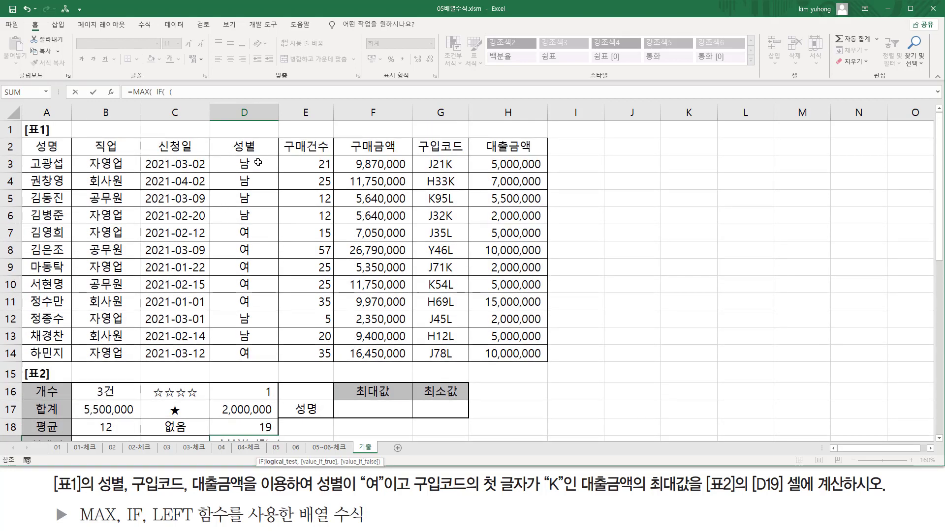
{"action": "left_click_drag", "start_coordinate": [258, 161], "coordinate": [258, 352]}
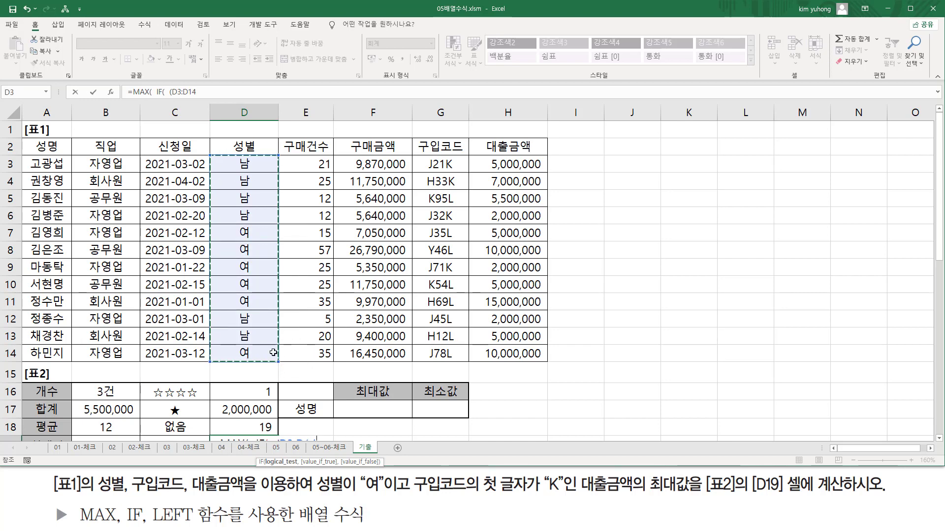
{"action": "type", "text": "="}
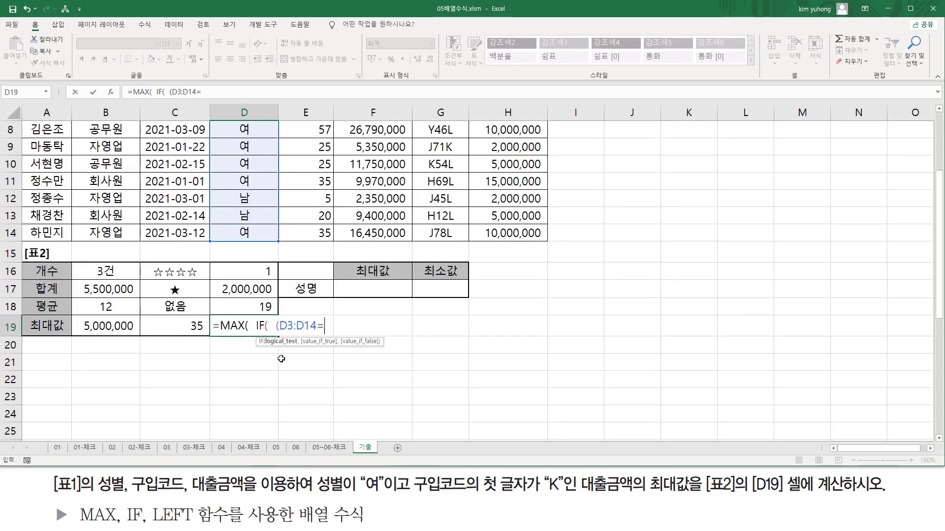
{"action": "type", "text": "\"d"}
{"action": "key", "text": "BackSpace"}
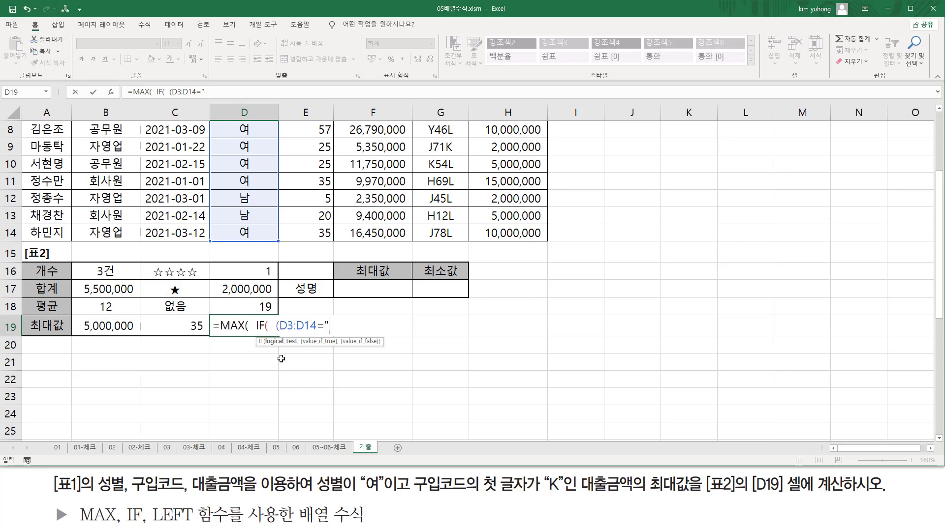
{"action": "type", "text": "여\") * ("}
Complete the second condition so that the first character of the purchase codes equals K: LEFT(G3:G14,1)="K").
{"action": "scroll", "coordinate": [416, 308], "scroll_direction": "up", "scroll_amount": 3}
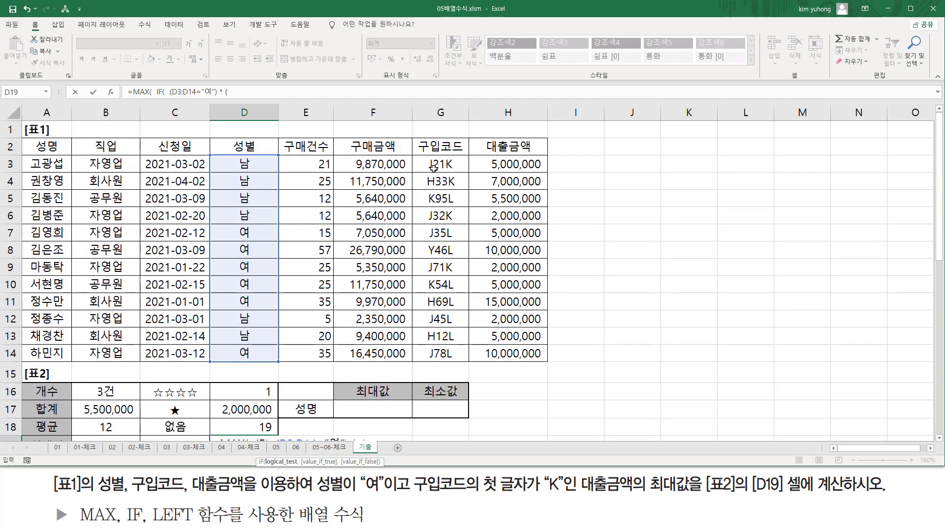
{"action": "scroll", "coordinate": [426, 296], "scroll_direction": "down", "scroll_amount": 3}
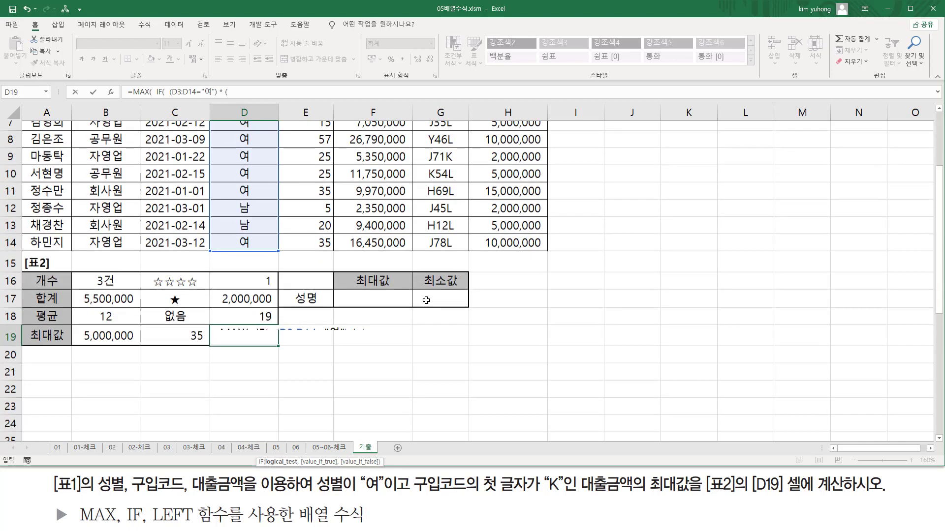
{"action": "key", "text": "Hangul"}
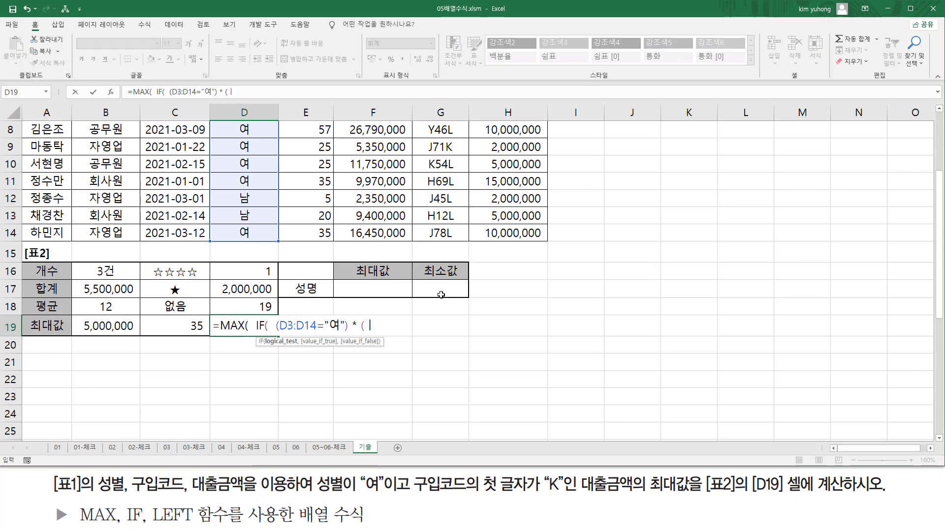
{"action": "key", "text": "BackSpace"}
{"action": "type", "text": "le"}
{"action": "key", "text": "Tab"}
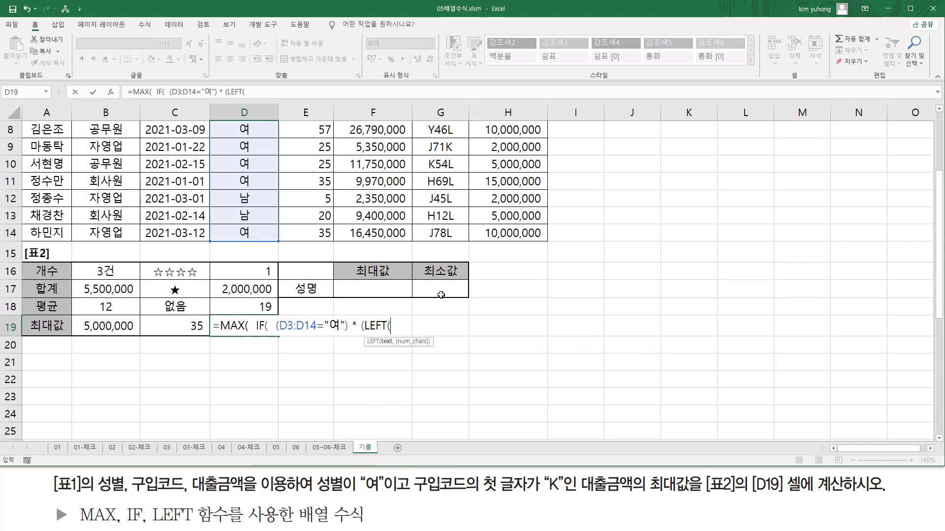
{"action": "scroll", "coordinate": [441, 295], "scroll_direction": "up", "scroll_amount": 3}
{"action": "left_click_drag", "start_coordinate": [440, 164], "coordinate": [427, 356]}
{"action": "scroll", "coordinate": [441, 352], "scroll_direction": "down", "scroll_amount": 3}
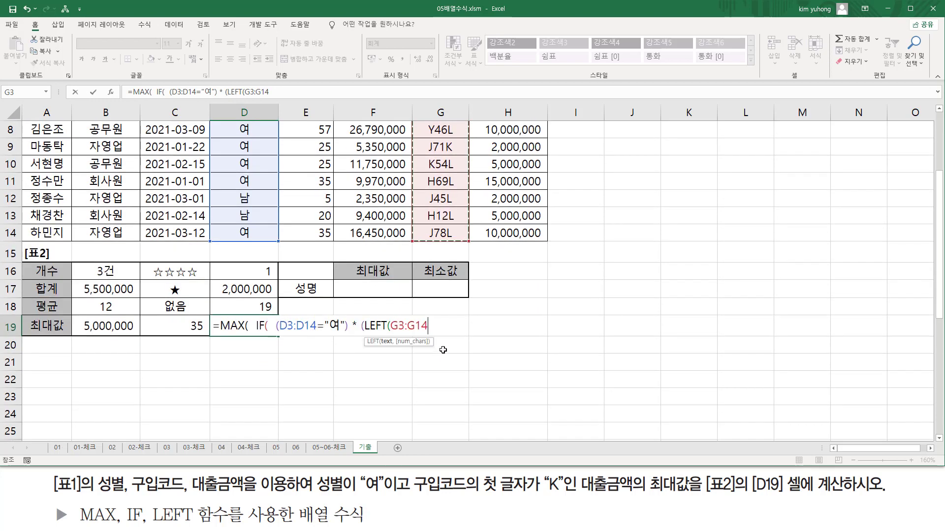
{"action": "type", "text": ","}
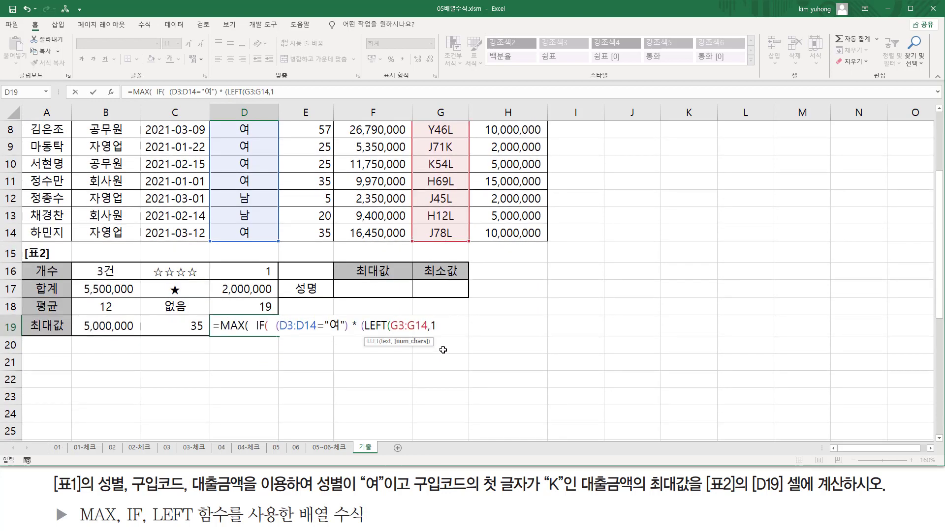
{"action": "type", "text": "1)=\"K"}
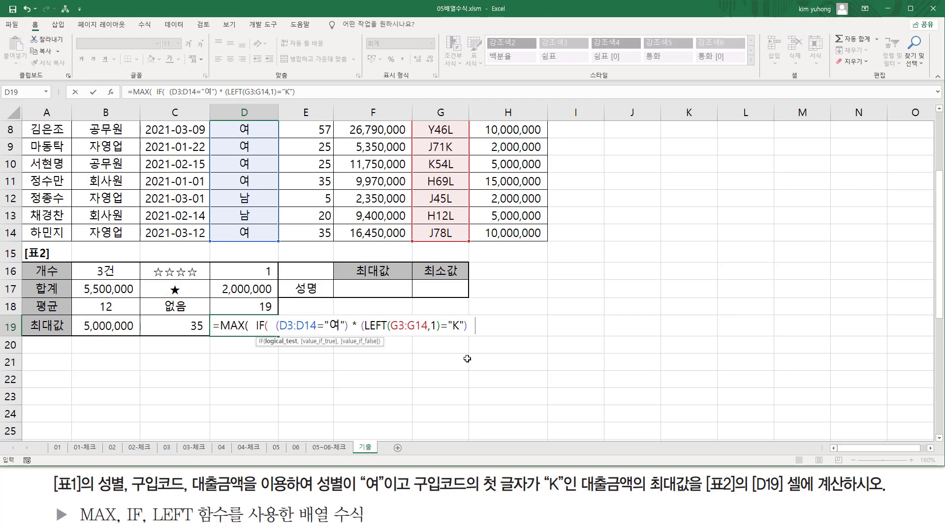
Make H3:H14 the IF function's true value, close both functions and enter the D19 formula as an array formula.
{"action": "type", "text": ","}
{"action": "scroll", "coordinate": [521, 314], "scroll_direction": "up", "scroll_amount": 3}
{"action": "left_click_drag", "start_coordinate": [496, 166], "coordinate": [506, 352]}
{"action": "scroll", "coordinate": [511, 314], "scroll_direction": "down", "scroll_amount": 3}
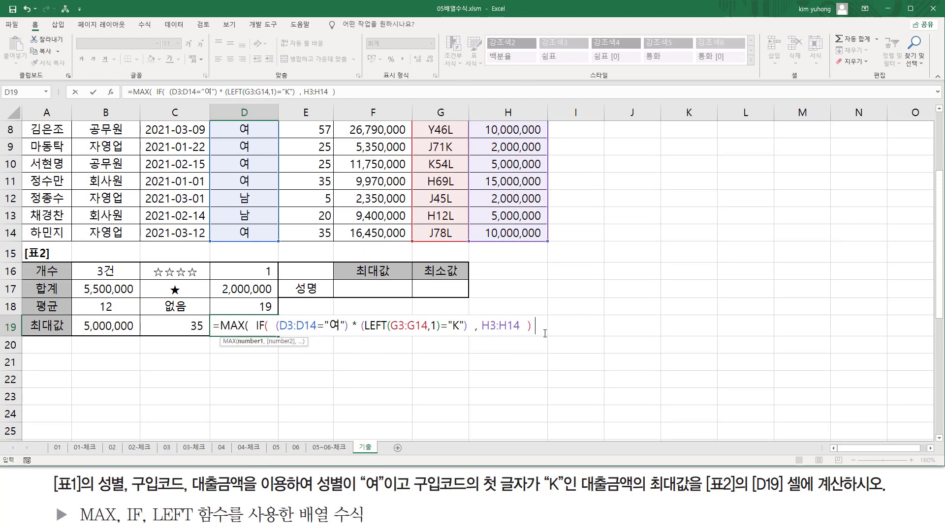
{"action": "type", "text": ")  )"}
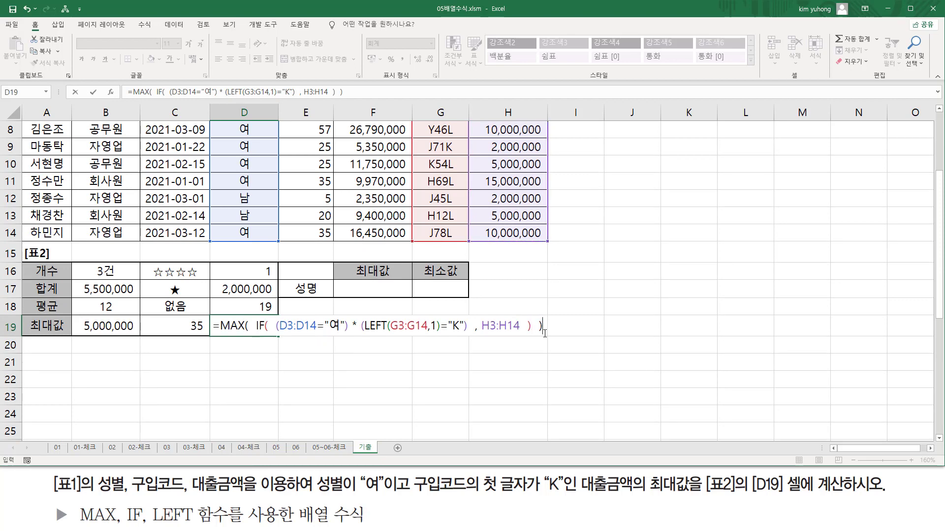
{"action": "left_click", "coordinate": [545, 332]}
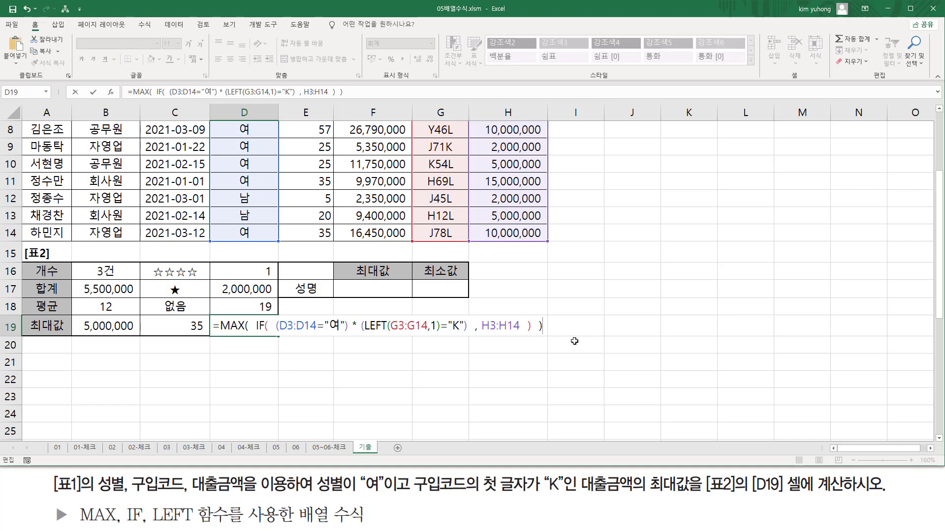
{"action": "key", "text": "ctrl+shift+Return"}
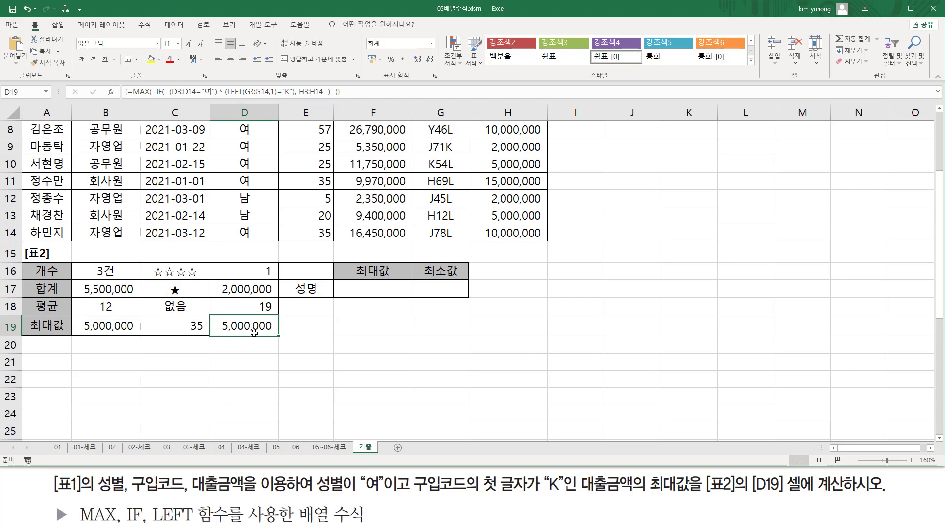
Check the D19 result against the [표1] rows with 성별 "여" and a 구입코드 starting with K.
{"action": "scroll", "coordinate": [378, 334], "scroll_direction": "up", "scroll_amount": 3}
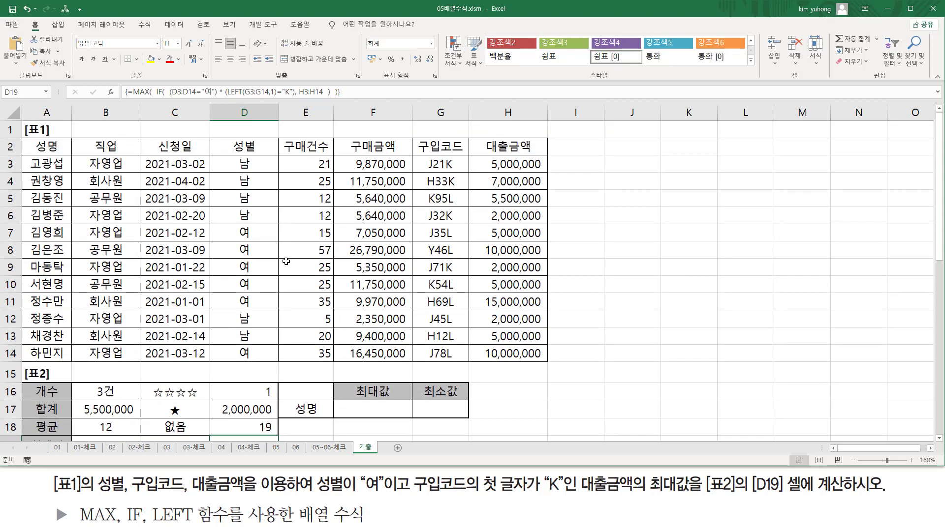
{"action": "left_click_drag", "start_coordinate": [232, 224], "coordinate": [260, 312]}
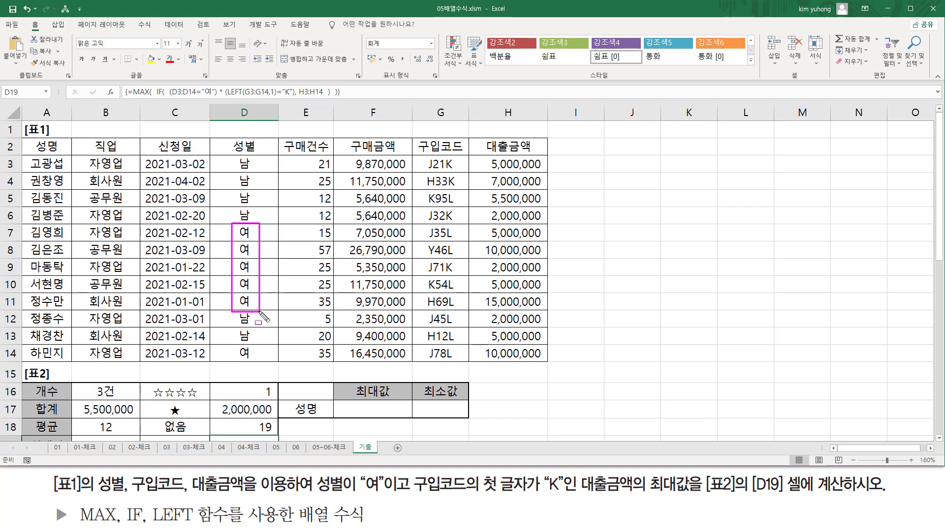
{"action": "left_click_drag", "start_coordinate": [233, 343], "coordinate": [256, 363]}
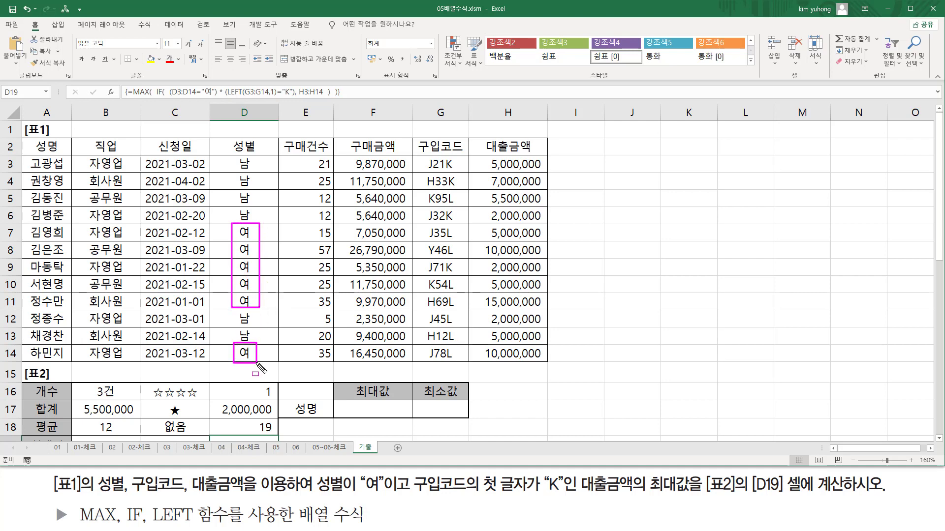
{"action": "left_click_drag", "start_coordinate": [414, 498], "coordinate": [576, 498]}
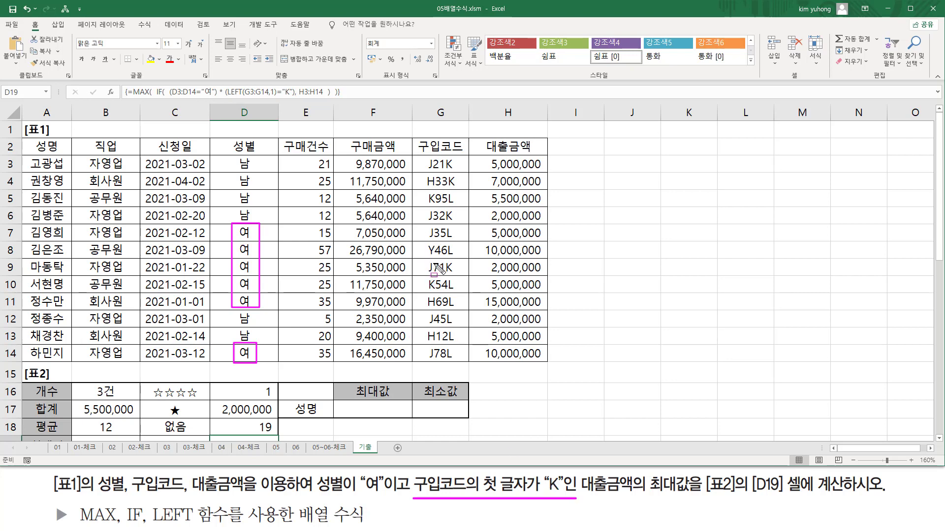
{"action": "left_click_drag", "start_coordinate": [427, 275], "coordinate": [437, 294]}
{"action": "left_click_drag", "start_coordinate": [229, 275], "coordinate": [269, 291]}
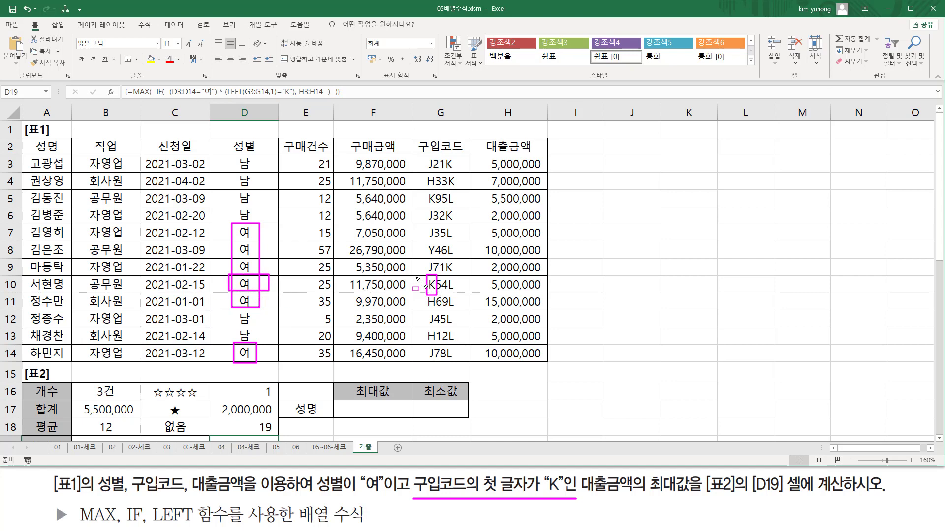
{"action": "left_click_drag", "start_coordinate": [417, 278], "coordinate": [453, 291]}
{"action": "left_click_drag", "start_coordinate": [23, 276], "coordinate": [582, 295]}
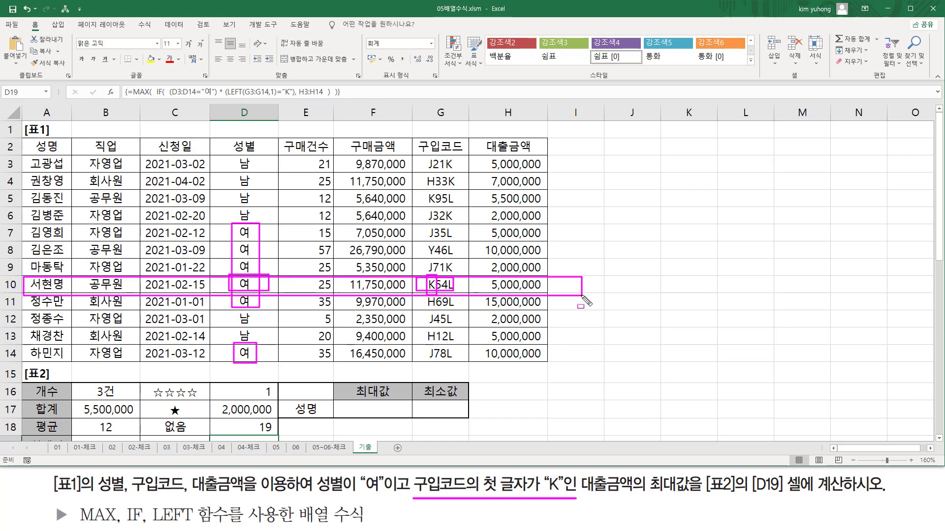
{"action": "left_click_drag", "start_coordinate": [491, 290], "coordinate": [548, 290]}
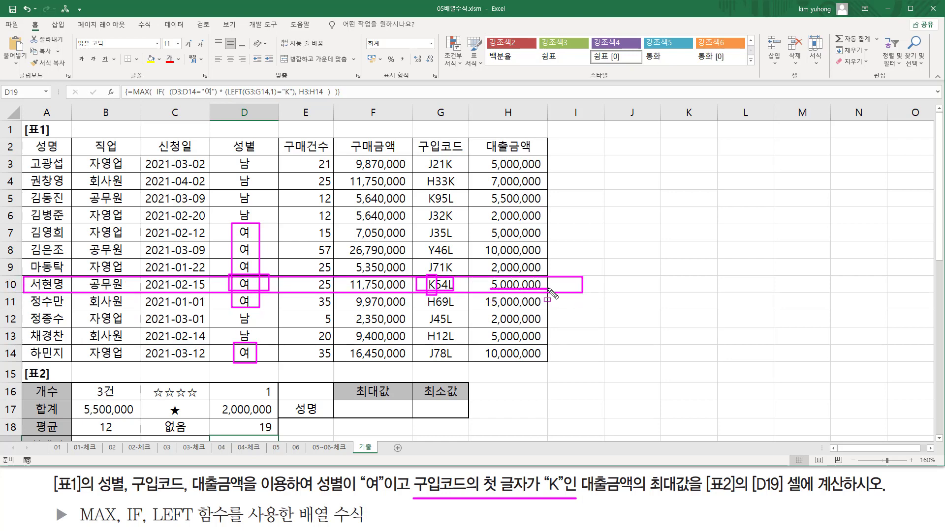
{"action": "key", "text": "Escape"}
Enter the formula =MAX( IF( (D3:D14="여") * (LEFT(G3:G14,1)="K") , H3:H14 ) ) as plain text in cell B15.
{"action": "scroll", "coordinate": [164, 357], "scroll_direction": "down", "scroll_amount": 2}
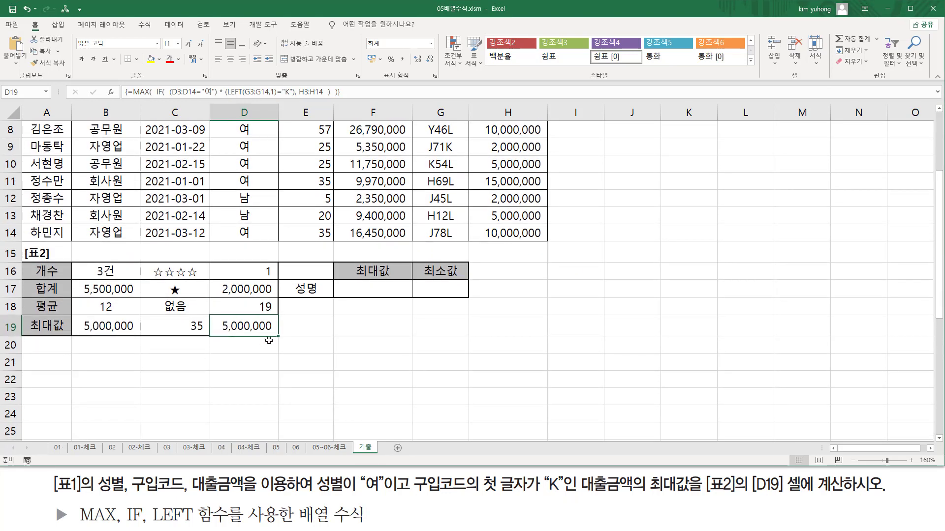
{"action": "scroll", "coordinate": [269, 340], "scroll_direction": "up", "scroll_amount": 3}
{"action": "scroll", "coordinate": [173, 260], "scroll_direction": "down", "scroll_amount": 1}
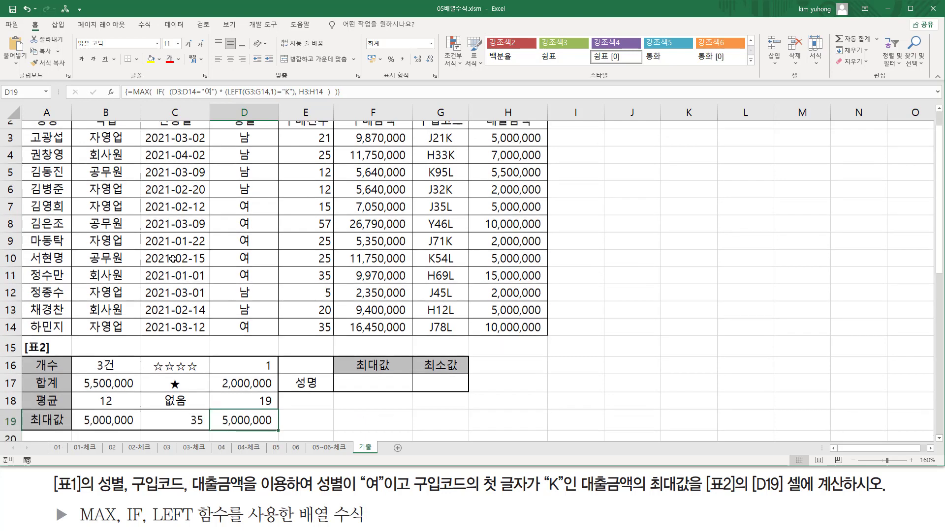
{"action": "scroll", "coordinate": [172, 259], "scroll_direction": "down", "scroll_amount": 2}
{"action": "left_click", "coordinate": [109, 250]}
{"action": "type", "text": "=MAX(  IF(  (D3:D14=\"여\") * (LEFT(G3:G14,1)=\"K\")  , H3:H14  )  )"}
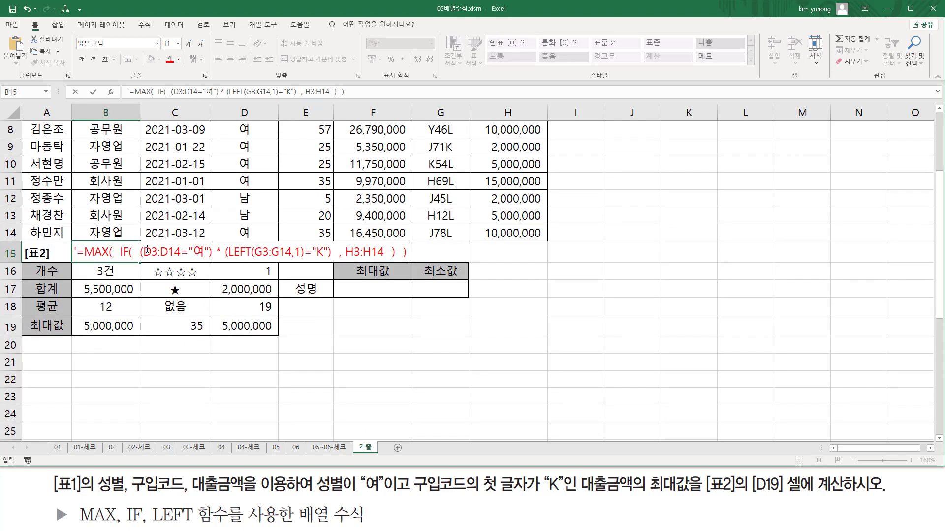
{"action": "key", "text": "Return"}
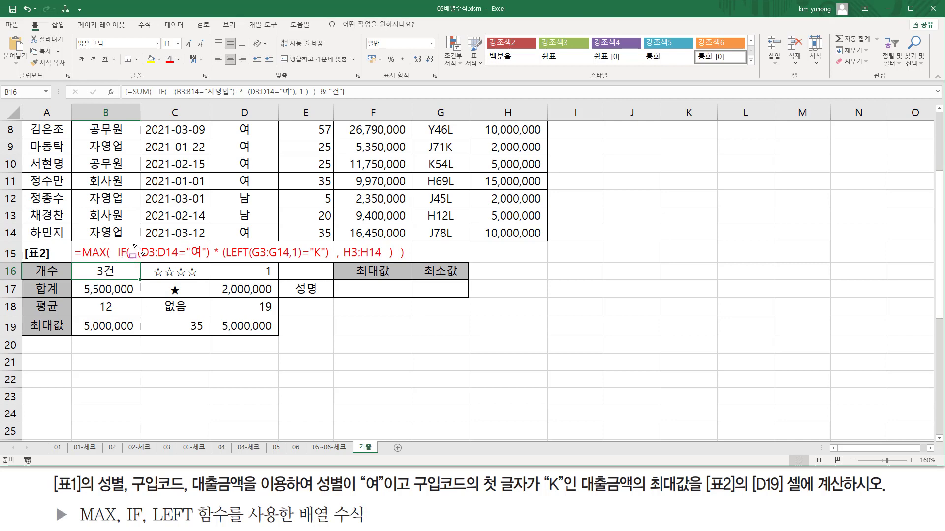
{"action": "left_click_drag", "start_coordinate": [136, 240], "coordinate": [136, 249]}
{"action": "mouse_move", "coordinate": [220, 267]}
{"action": "left_mouse_down"}
{"action": "mouse_move", "coordinate": [339, 268]}
{"action": "mouse_move", "coordinate": [384, 256]}
{"action": "left_mouse_up"}
{"action": "key", "text": "Escape"}
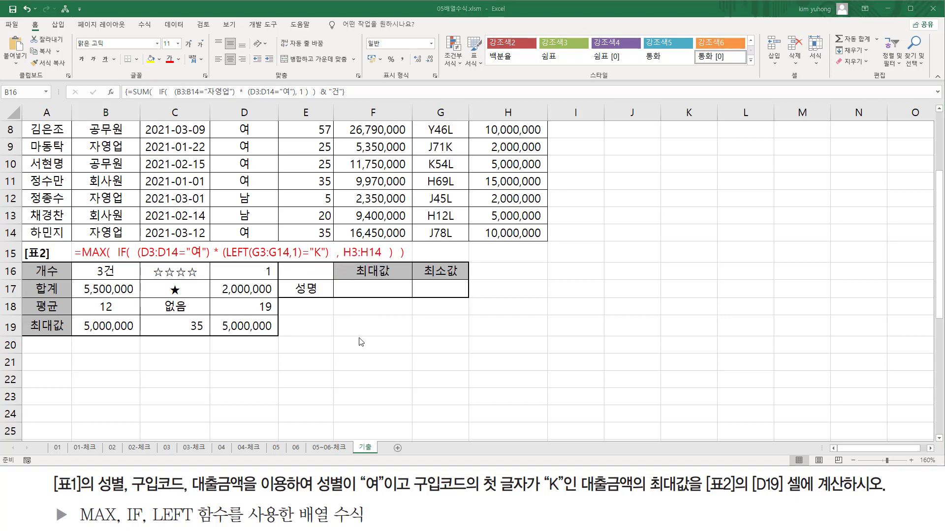